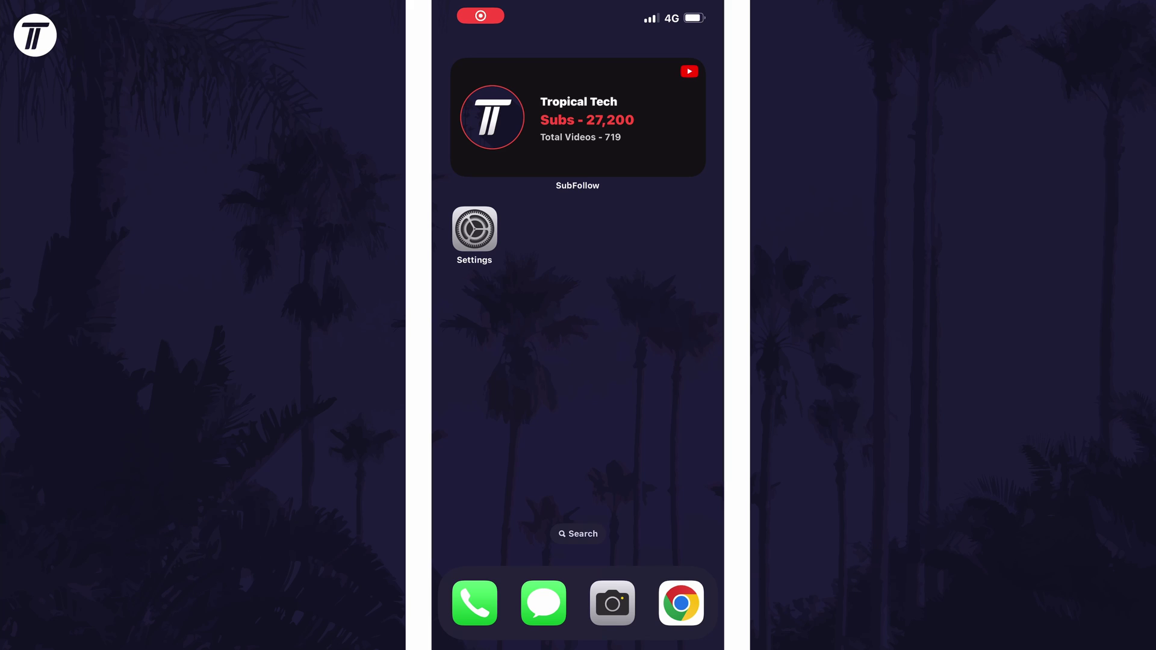
- Launch Settings and open the Battery page, where Battery Percentage and Low Power Mode are off
left_click(474, 229)
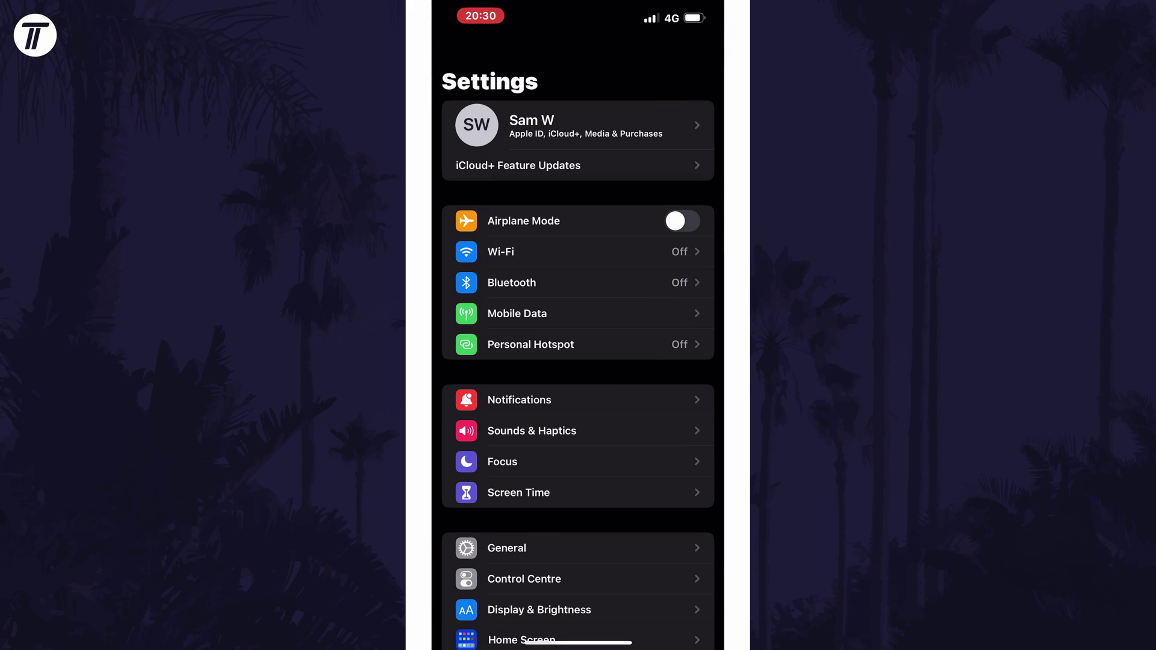
scroll(578, 361, "down", 10)
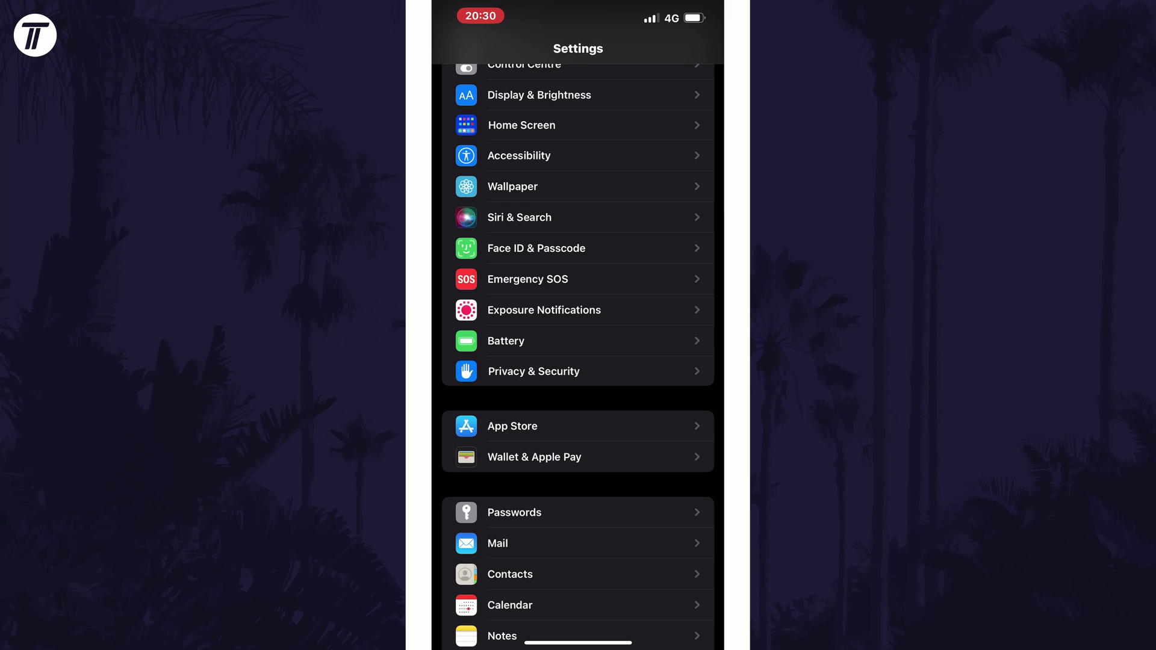
left_click(578, 340)
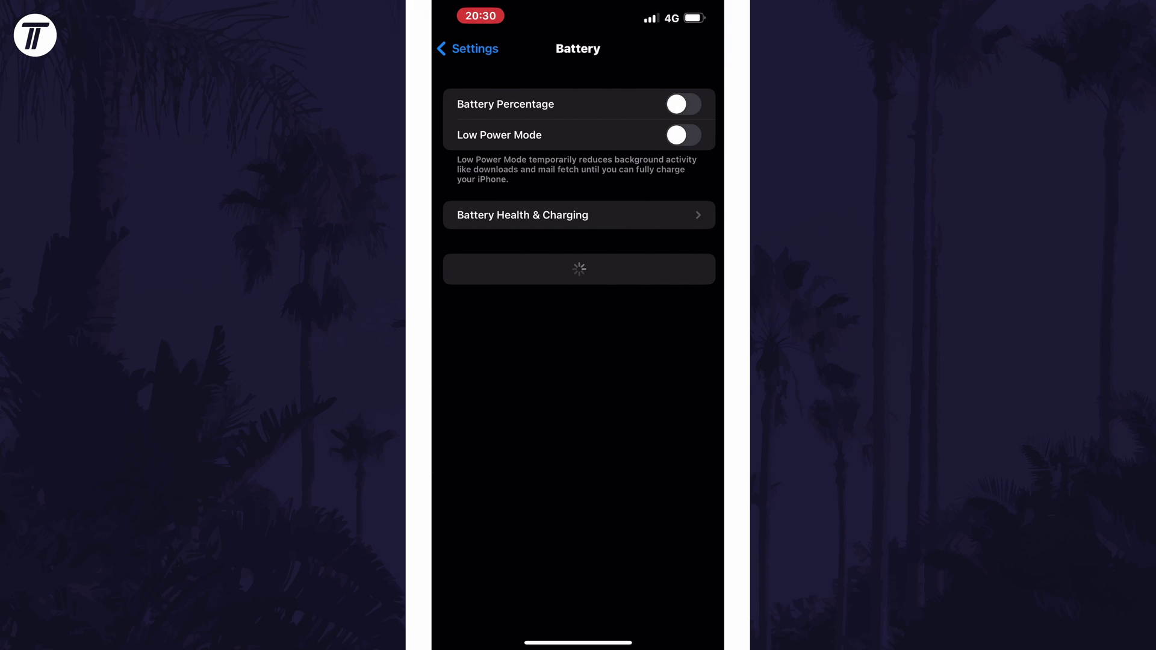